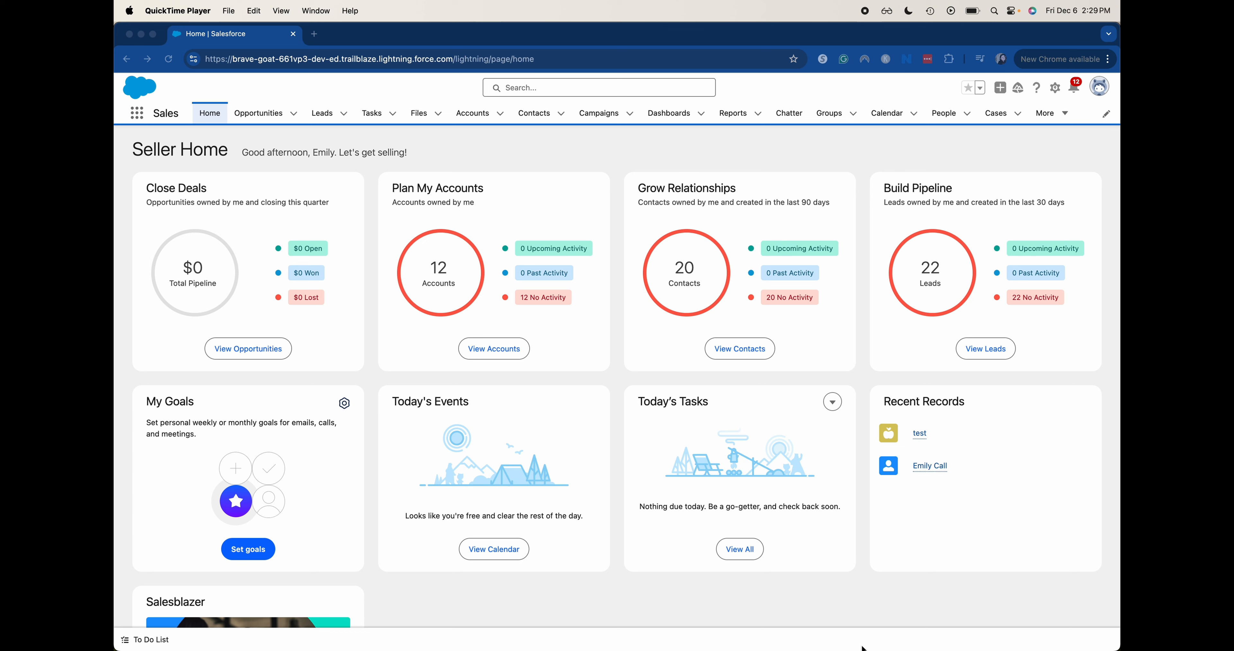
Open the Object Manager in the org's Setup
{"action": "left_click", "coordinate": [1056, 95]}
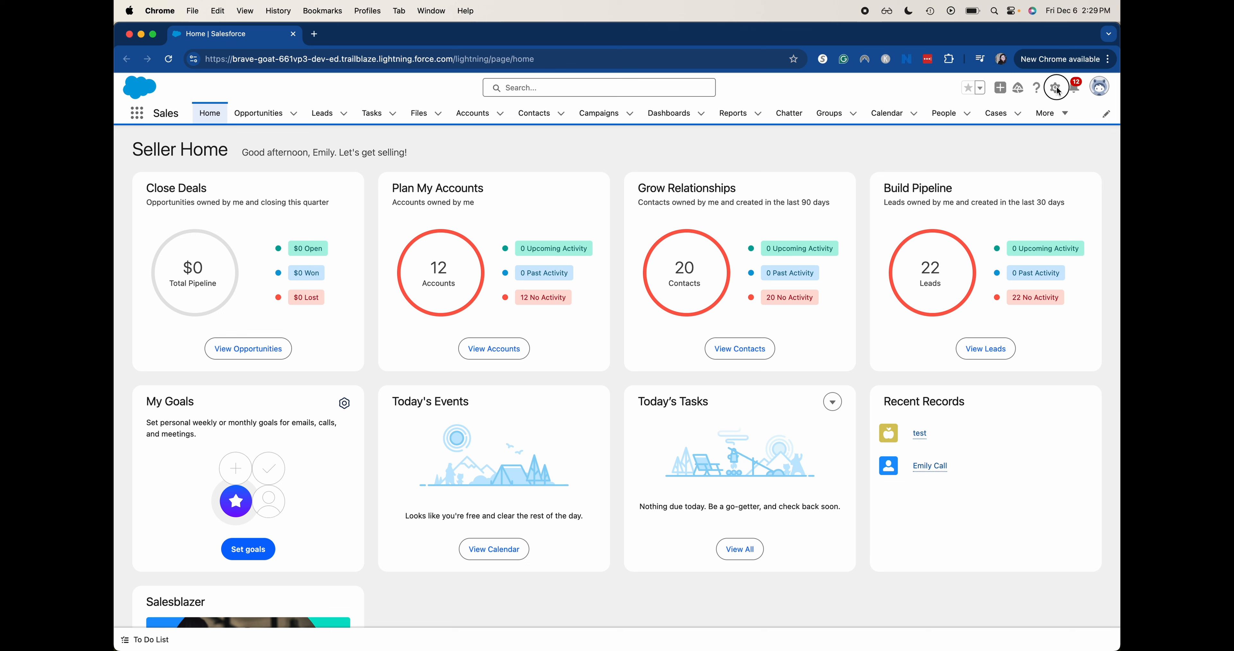
{"action": "left_click", "coordinate": [1057, 90]}
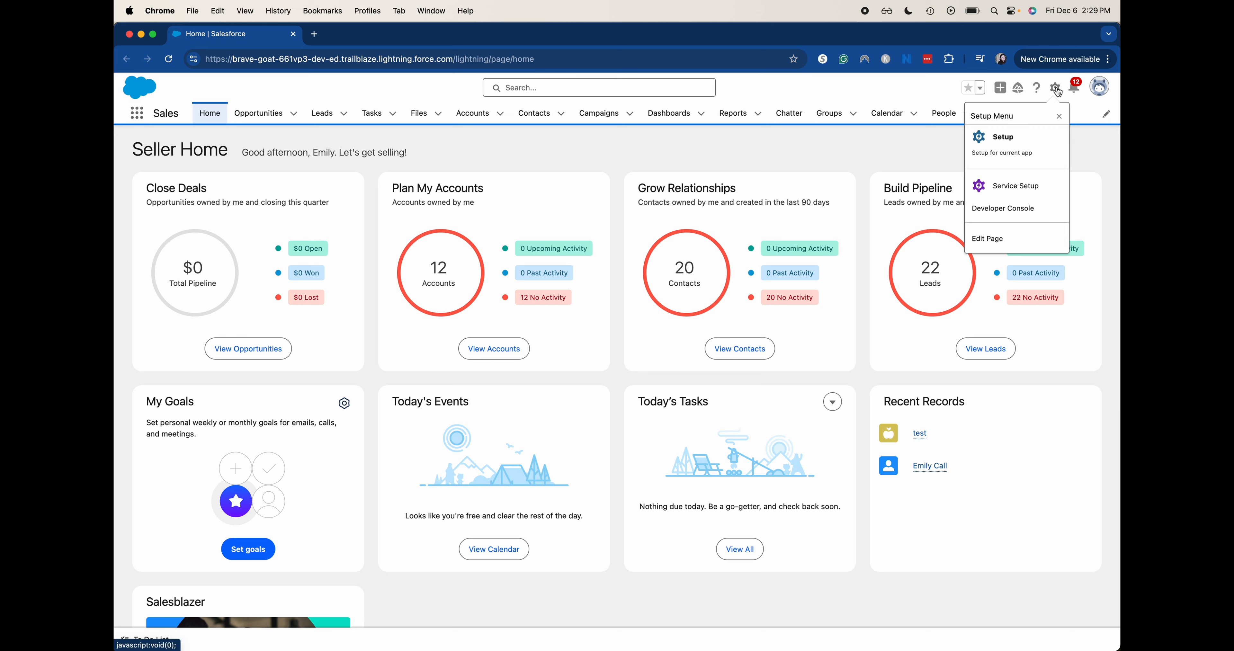
{"action": "left_click", "coordinate": [1049, 143]}
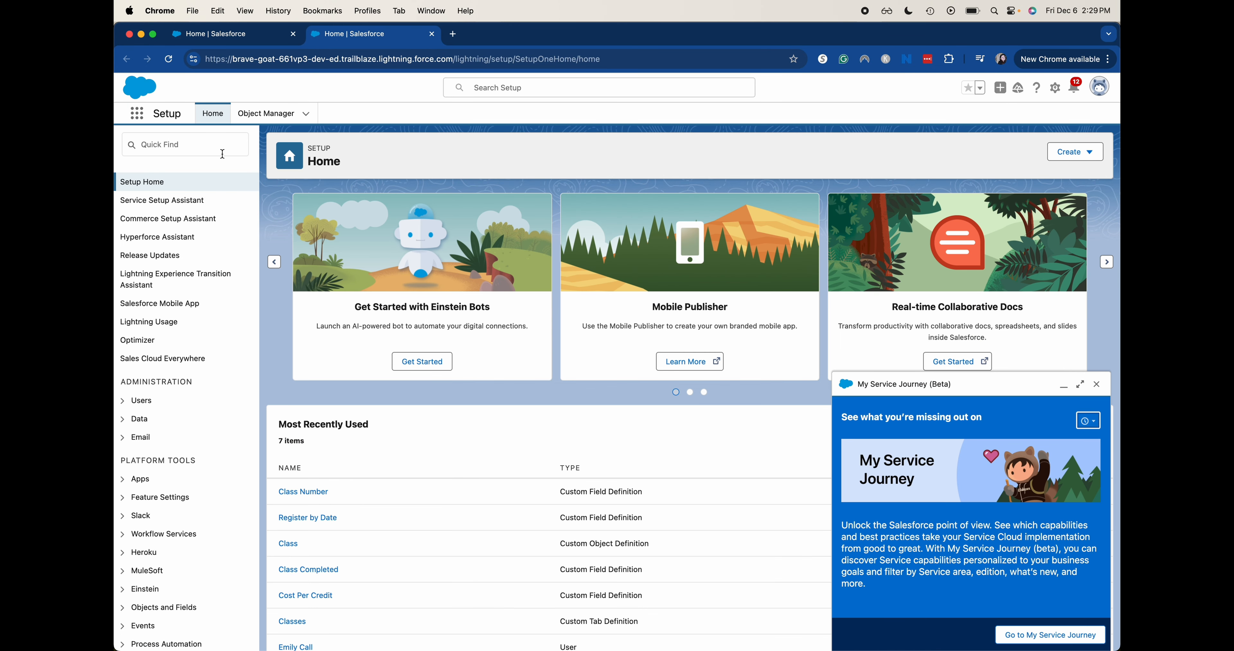
{"action": "left_click", "coordinate": [271, 114]}
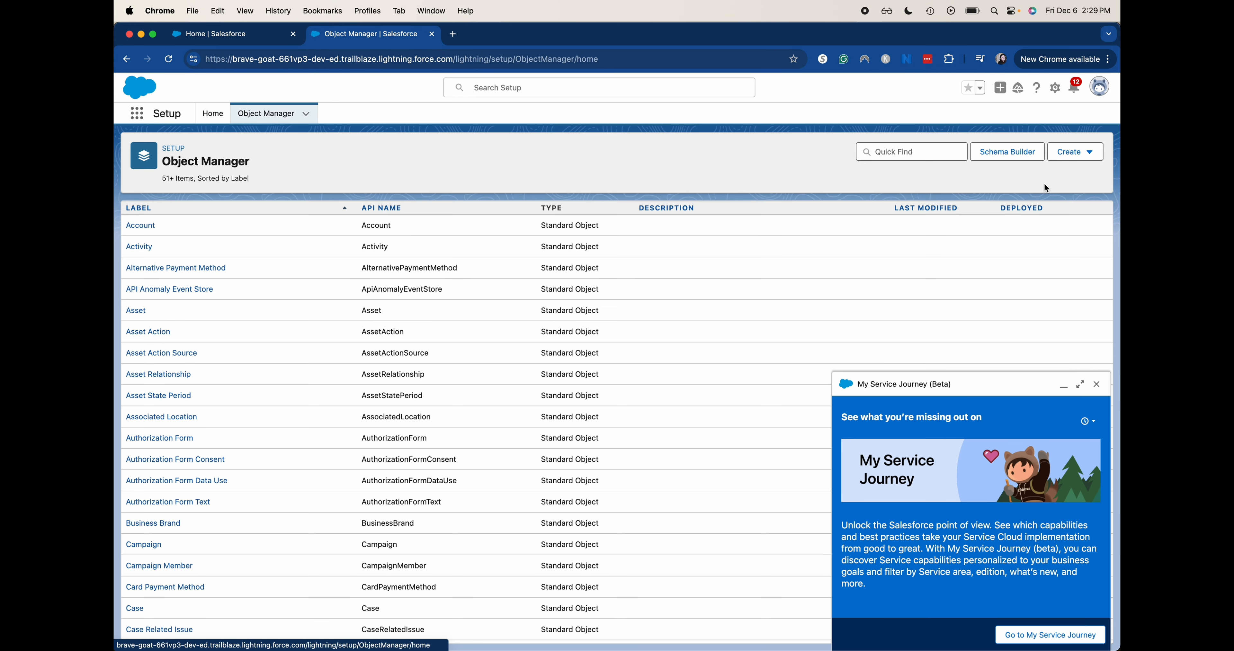
Dismiss the My Service Journey pop-up and open the Fields & Relationships of the Class object
{"action": "left_click", "coordinate": [1097, 384]}
{"action": "left_click", "coordinate": [897, 150]}
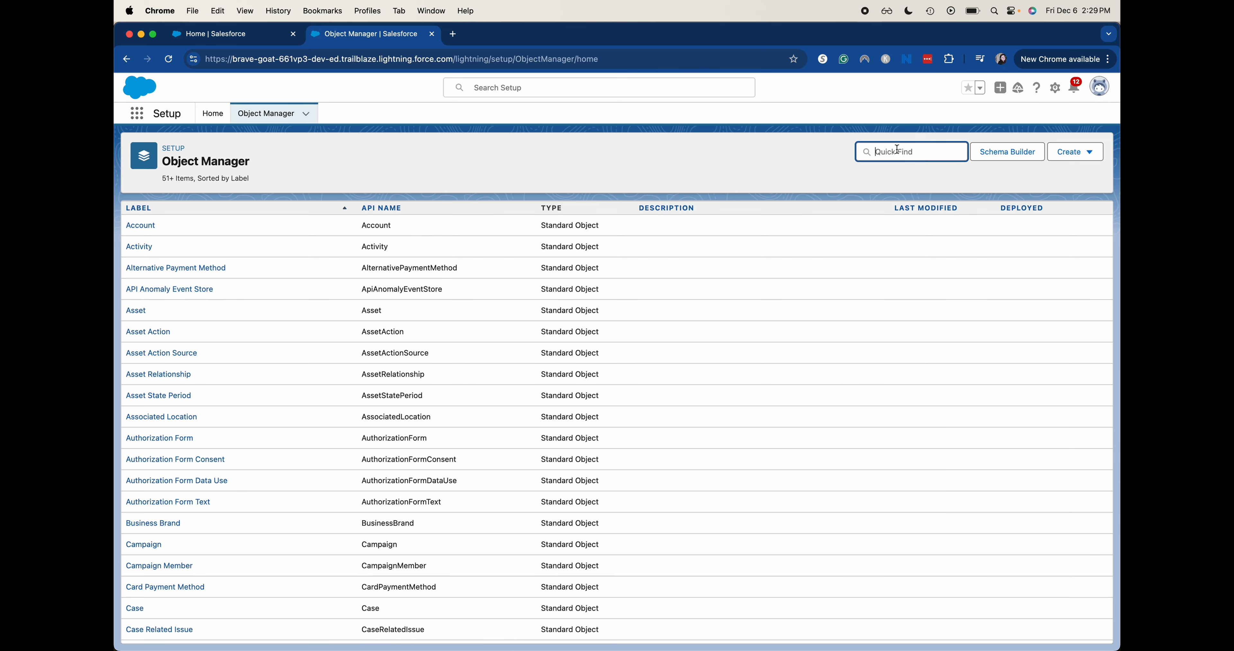
{"action": "type", "text": "class"}
{"action": "left_click", "coordinate": [137, 230]}
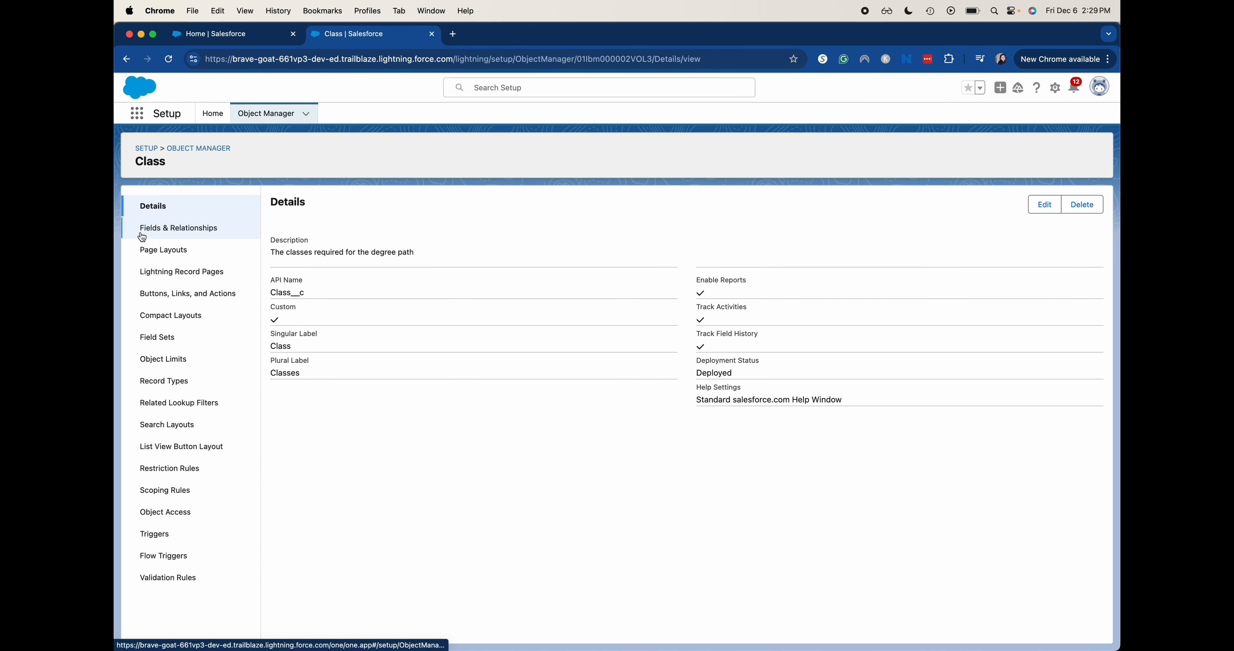
{"action": "left_click", "coordinate": [142, 235]}
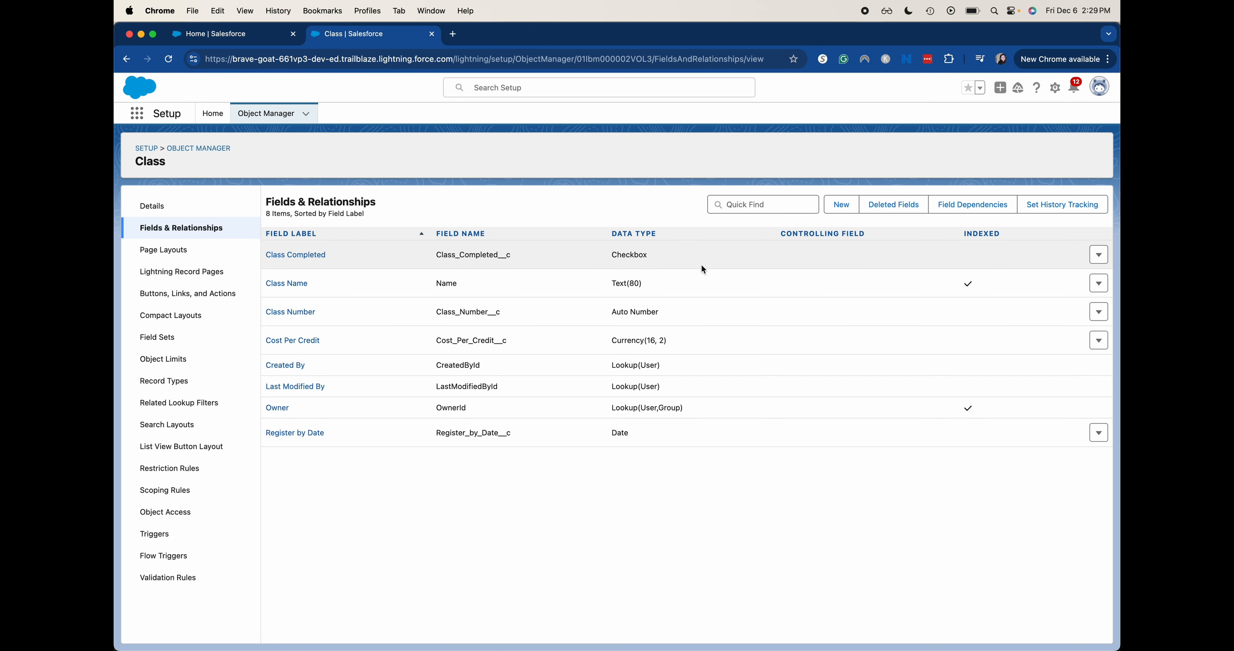
Start a new custom field on the Class object with the Date/Time data type and proceed to its details
{"action": "left_click", "coordinate": [842, 205]}
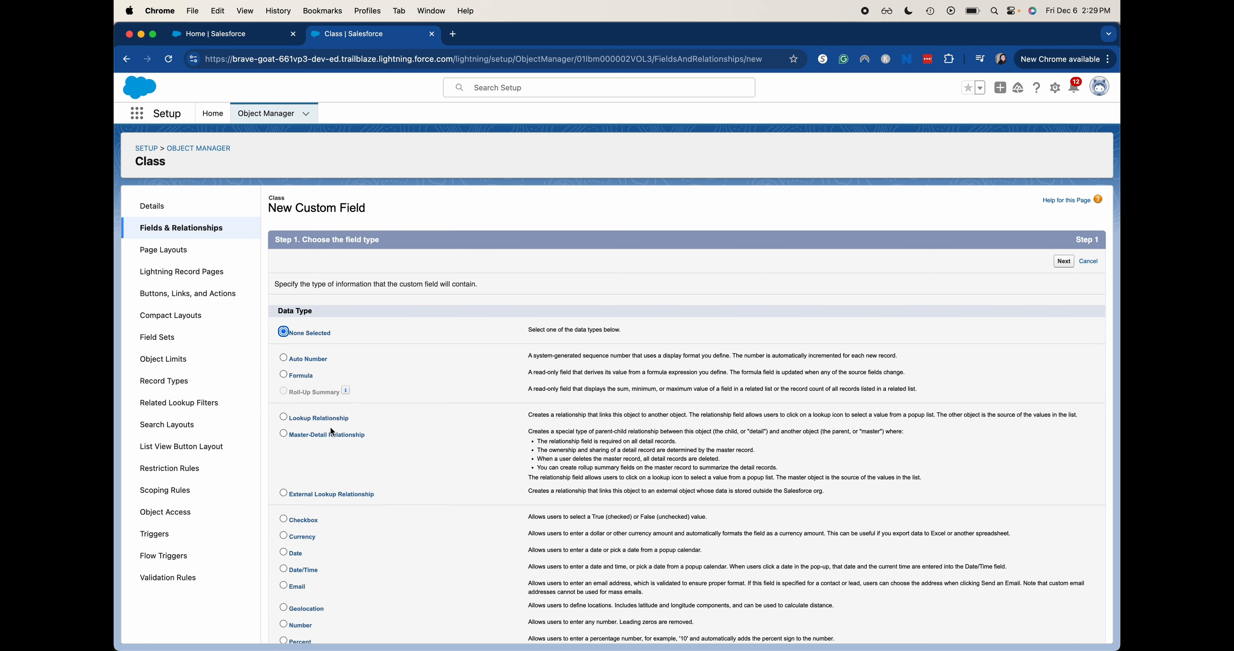
{"action": "scroll", "coordinate": [332, 432], "scroll_direction": "down", "scroll_amount": 3}
{"action": "left_click", "coordinate": [284, 478]}
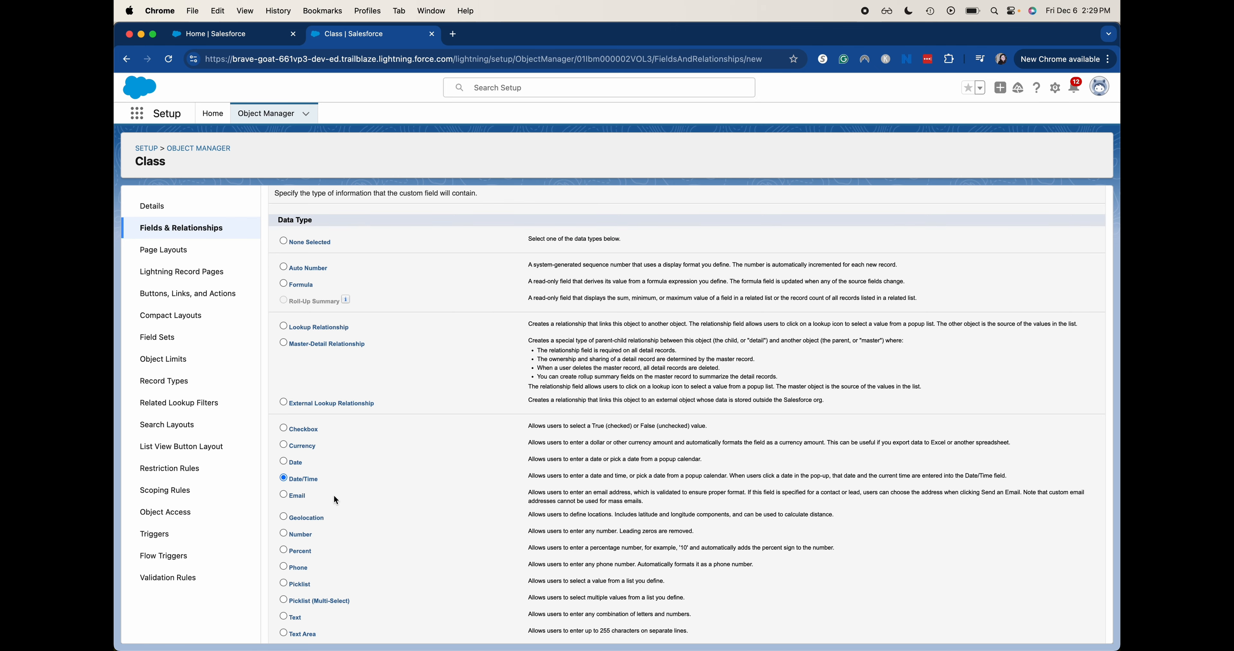
{"action": "scroll", "coordinate": [416, 497], "scroll_direction": "down", "scroll_amount": 3}
{"action": "left_click", "coordinate": [1065, 629]}
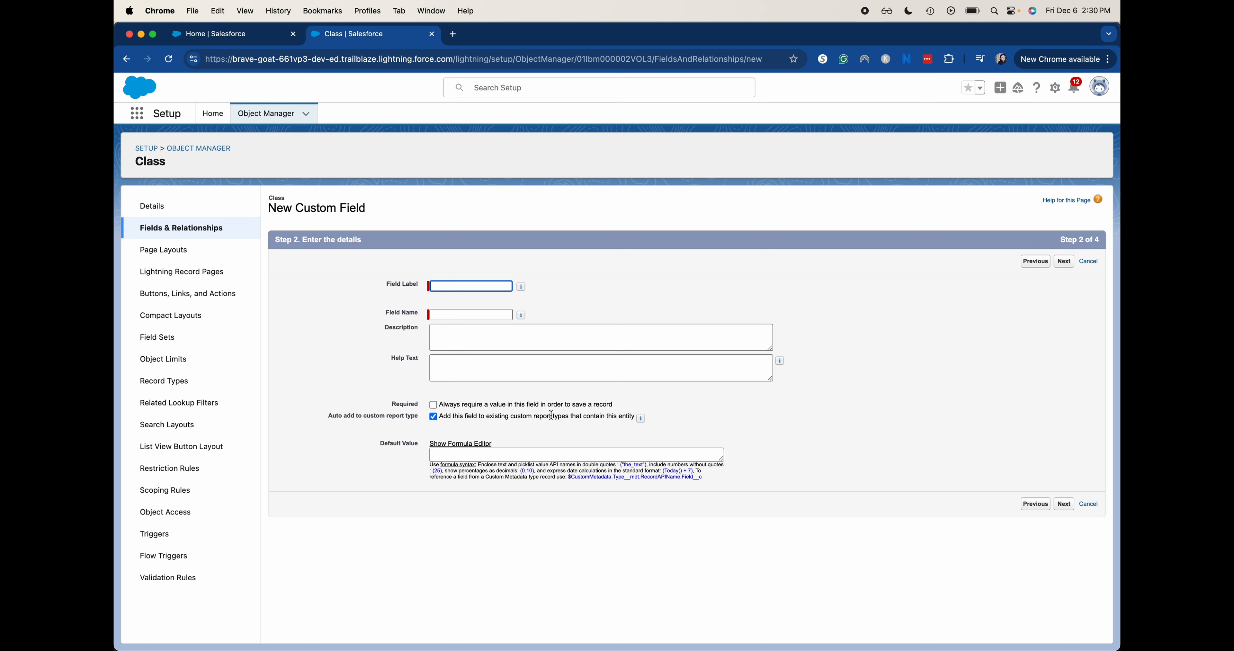
Label the field "Class Start Date/Time", add the help text "The date and time of the first class", and continue to field-level security
{"action": "type", "text": "Class Start Date/Time"}
{"action": "left_click", "coordinate": [553, 295]}
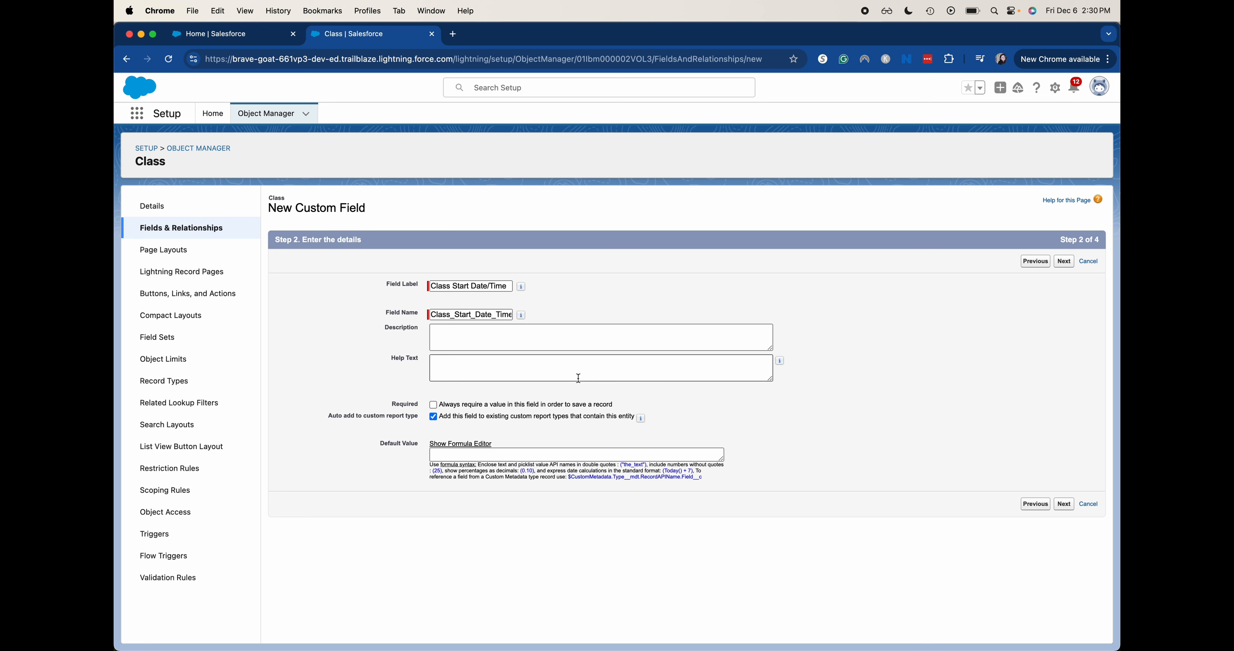
{"action": "left_click", "coordinate": [564, 345]}
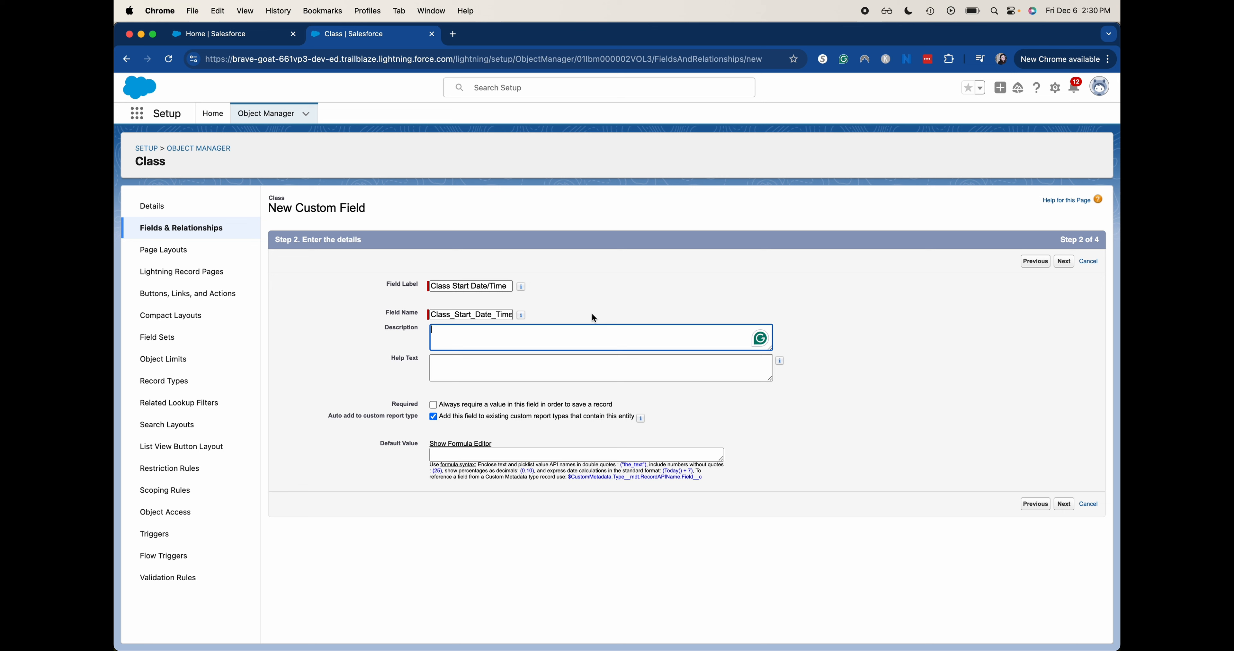
{"action": "left_click", "coordinate": [580, 373]}
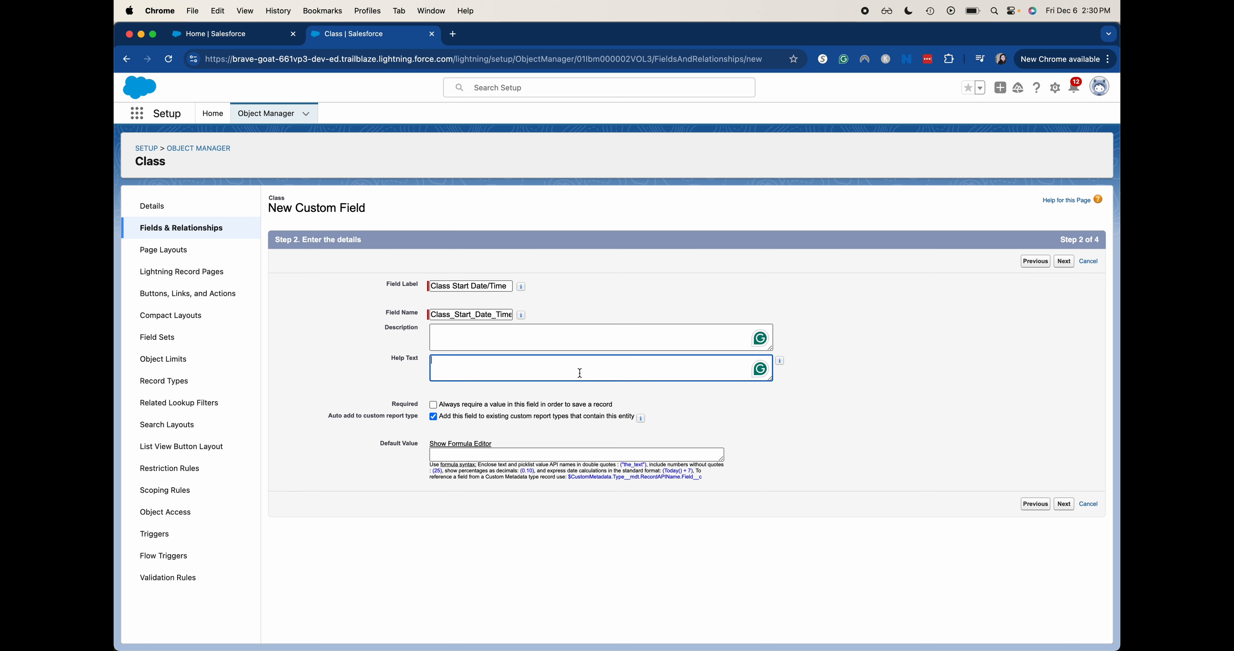
{"action": "type", "text": "The date and time of the first class"}
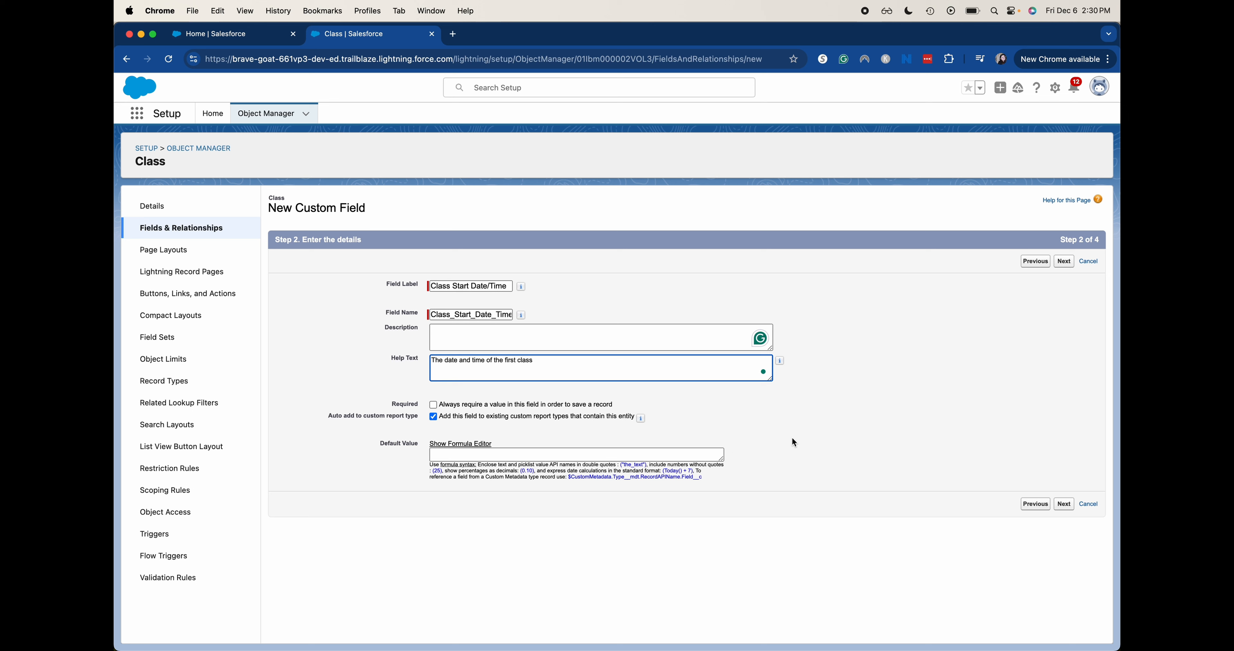
{"action": "left_click", "coordinate": [853, 438]}
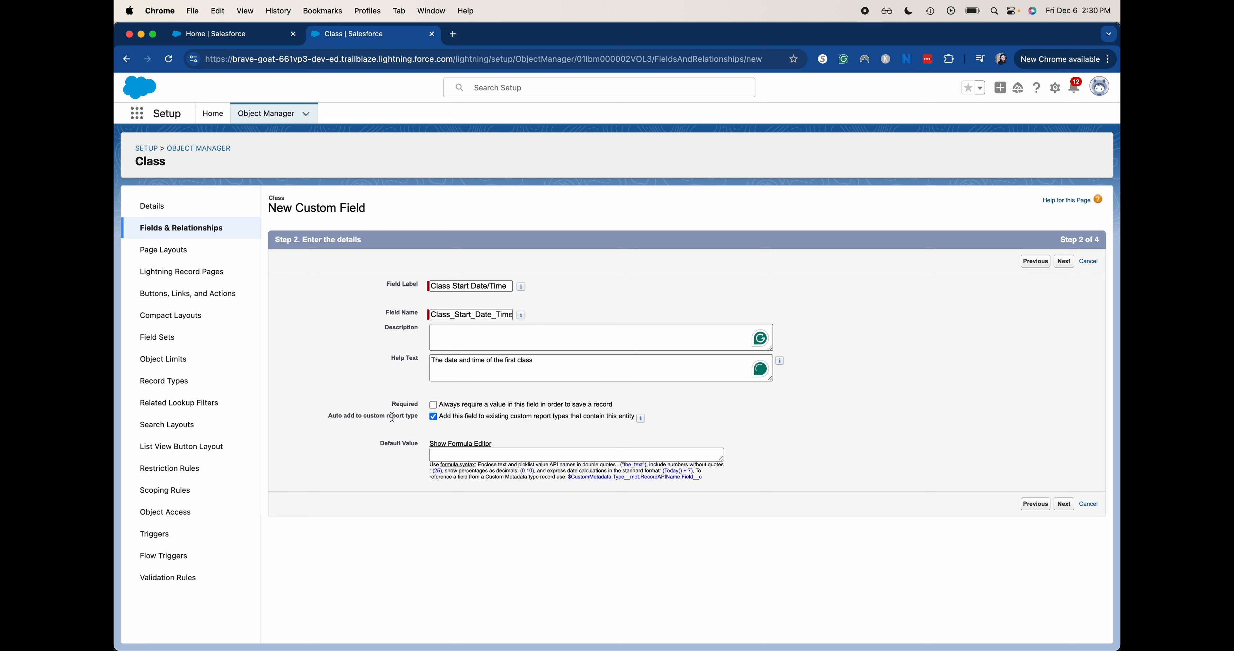
{"action": "left_click", "coordinate": [1062, 507]}
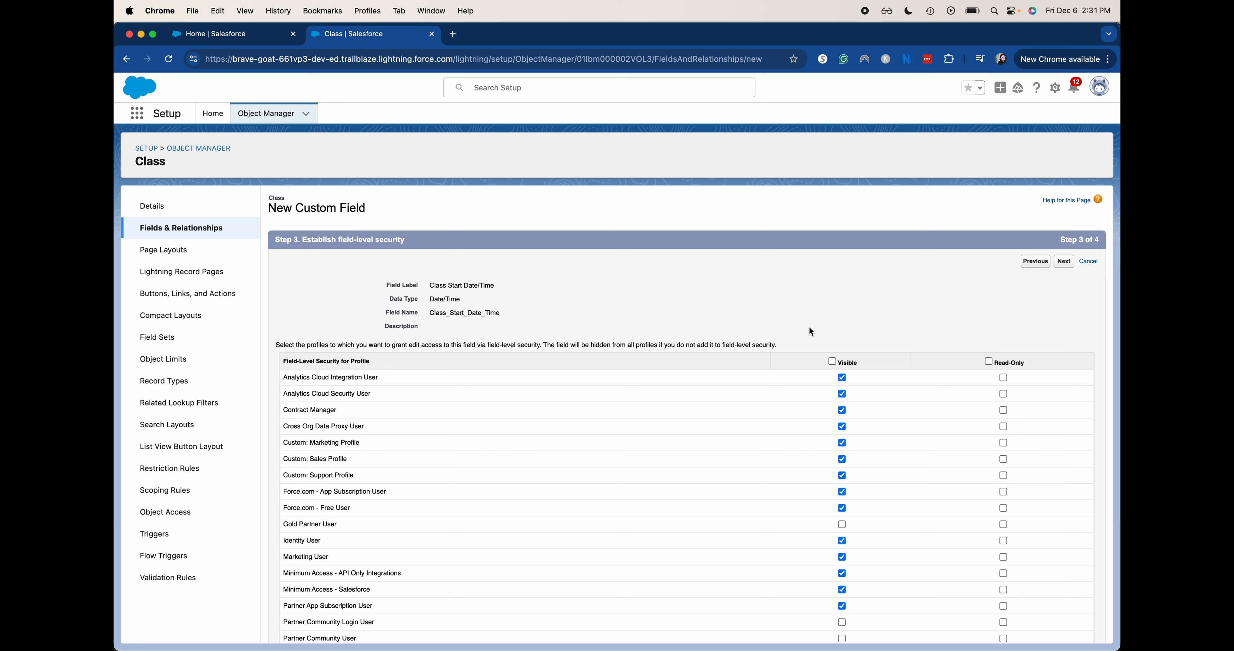
Accept the default field-level security and save the new field with Class Layout included
{"action": "scroll", "coordinate": [817, 331], "scroll_direction": "down", "scroll_amount": 2}
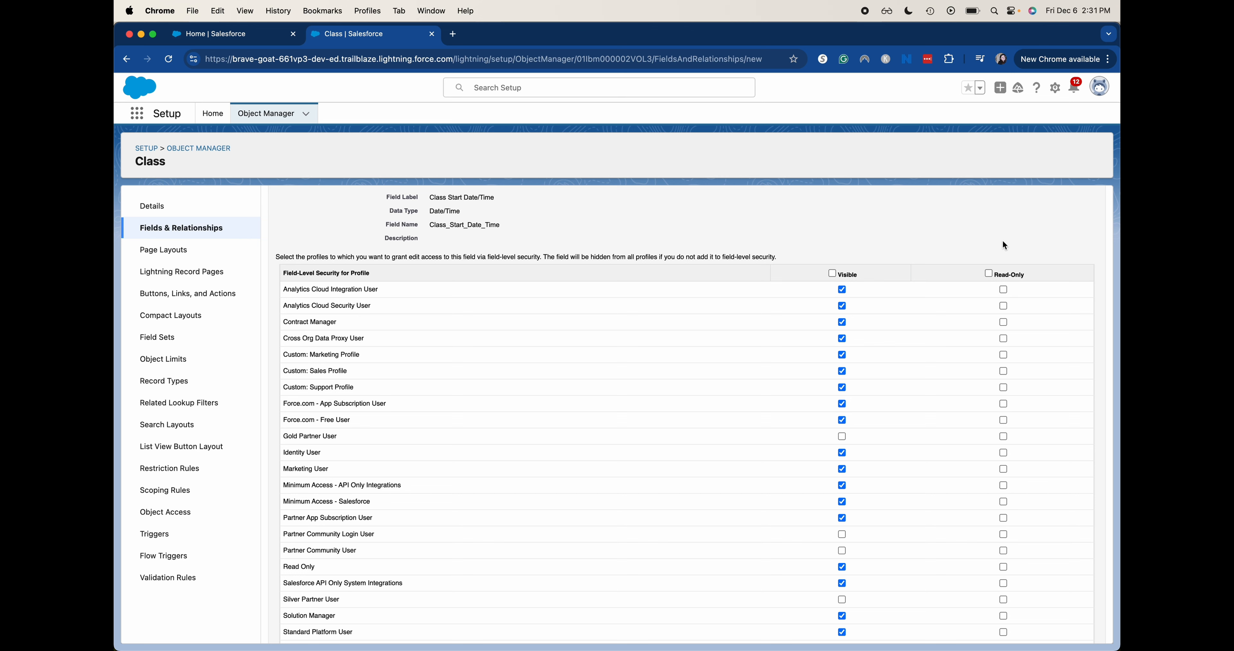
{"action": "scroll", "coordinate": [1005, 245], "scroll_direction": "down", "scroll_amount": 3}
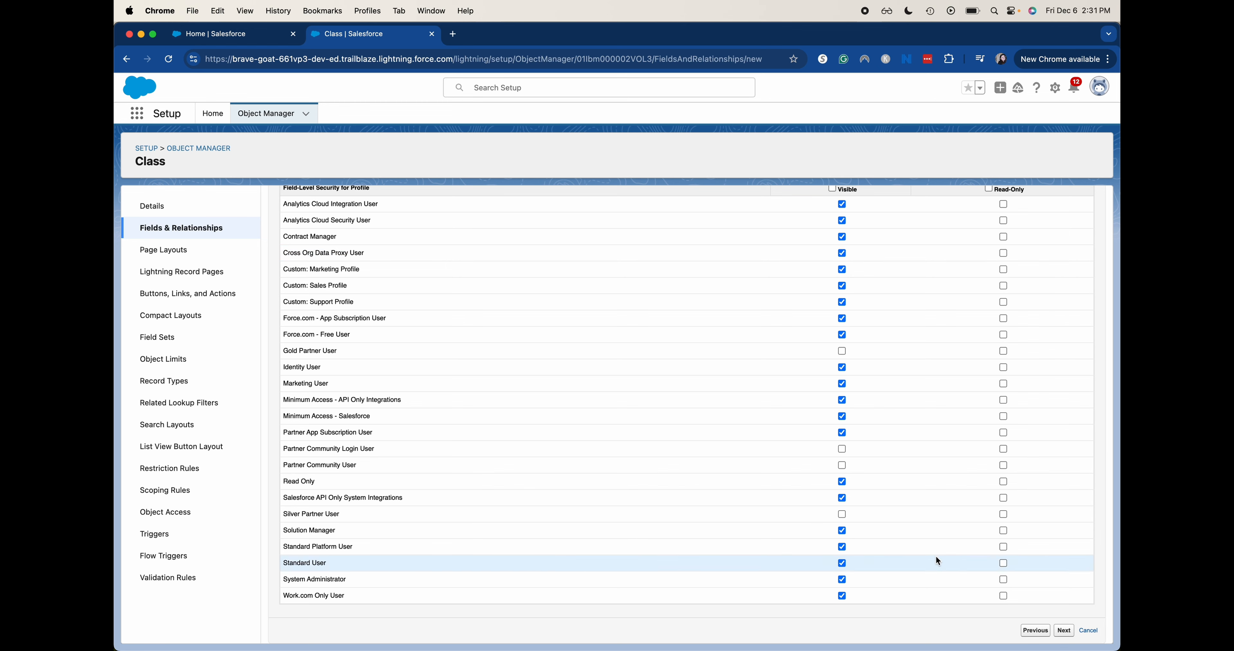
{"action": "left_click", "coordinate": [1066, 630]}
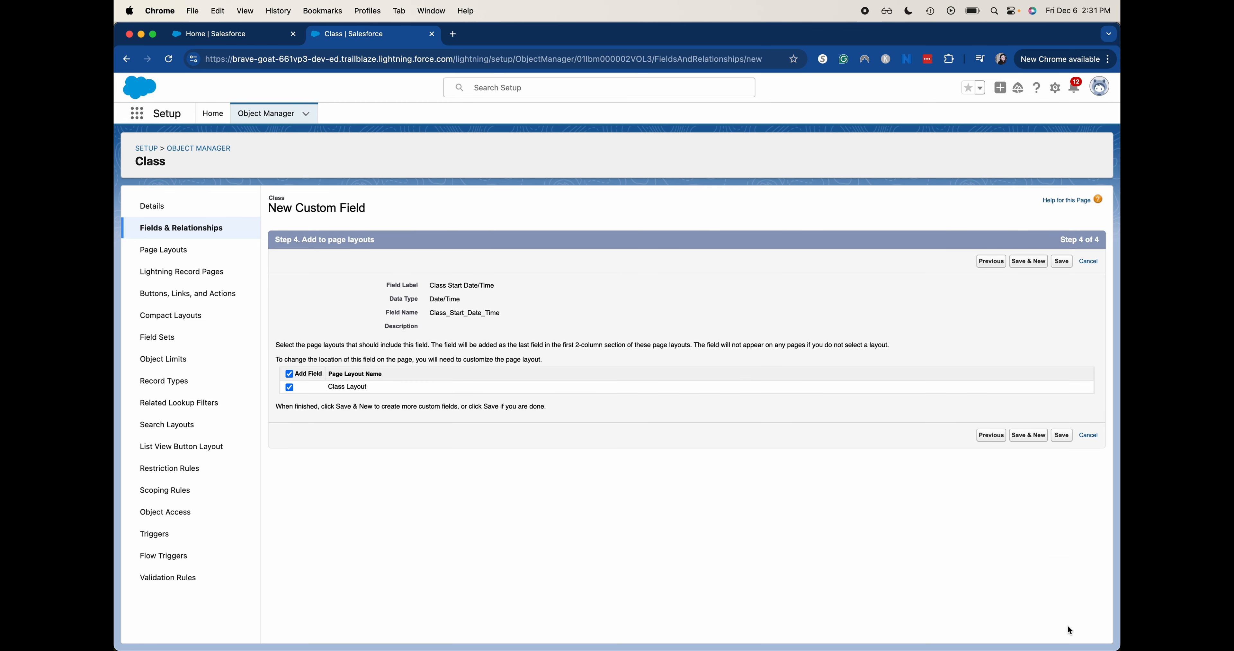
{"action": "left_click", "coordinate": [1066, 435]}
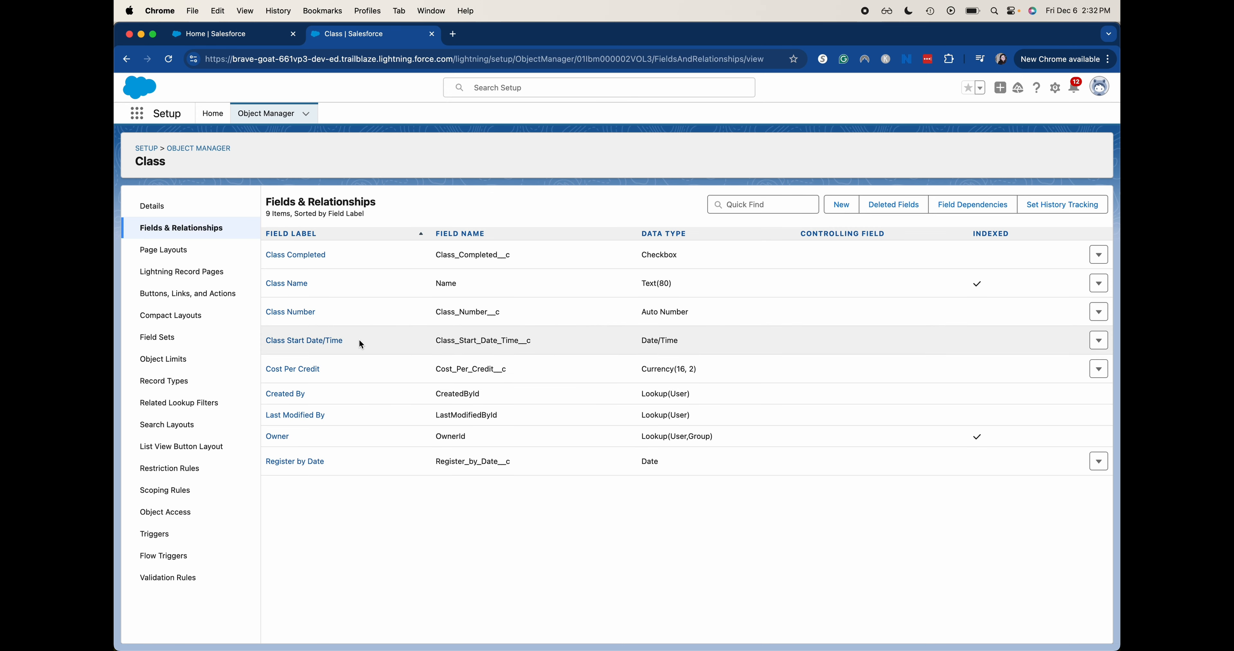
Reload the Sales app in the other browser tab and open the "test" record from Classes
{"action": "left_click", "coordinate": [217, 41]}
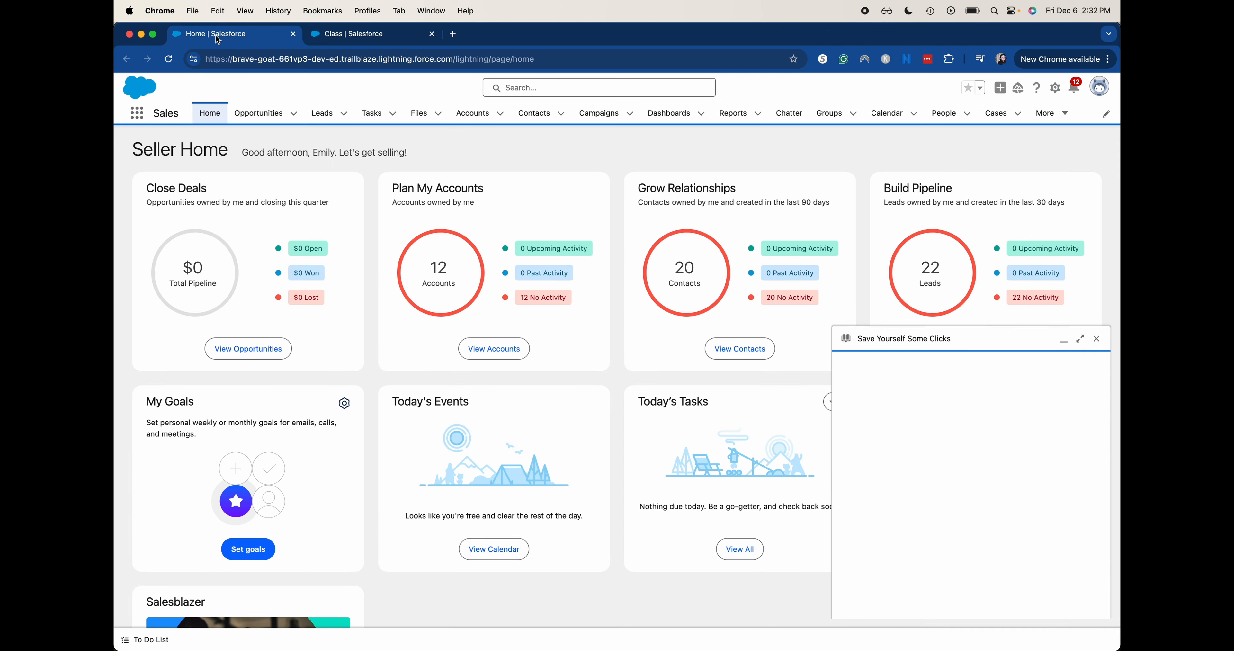
{"action": "left_click", "coordinate": [168, 58]}
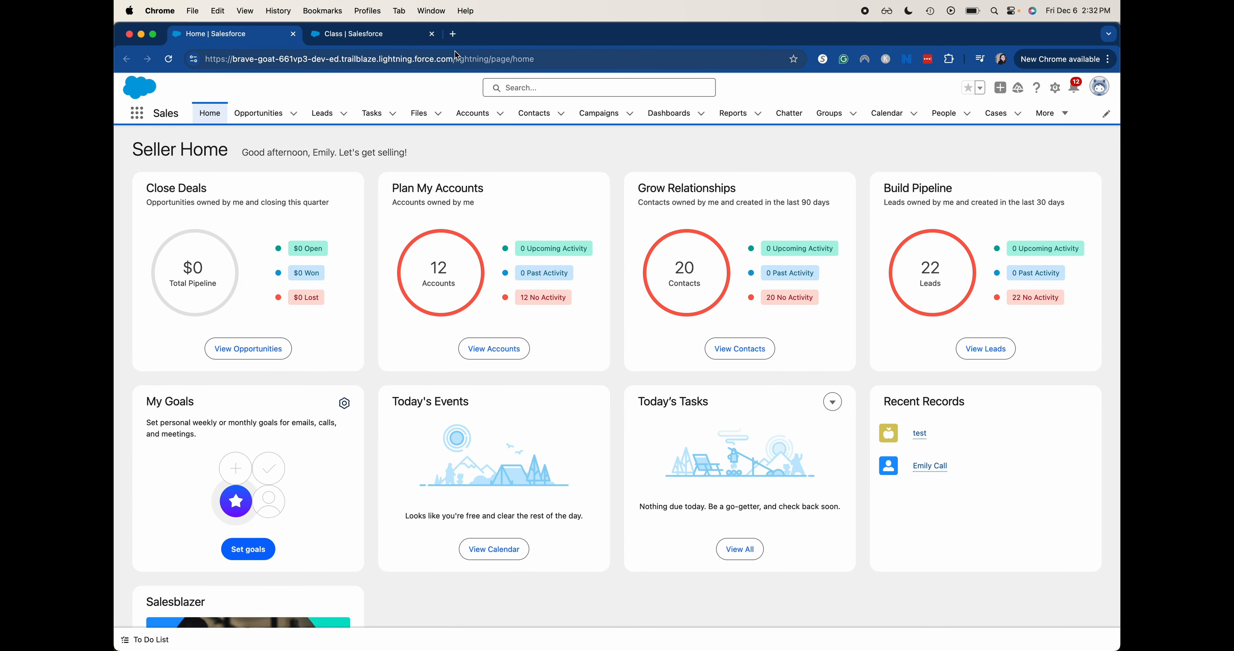
{"action": "left_click", "coordinate": [136, 113]}
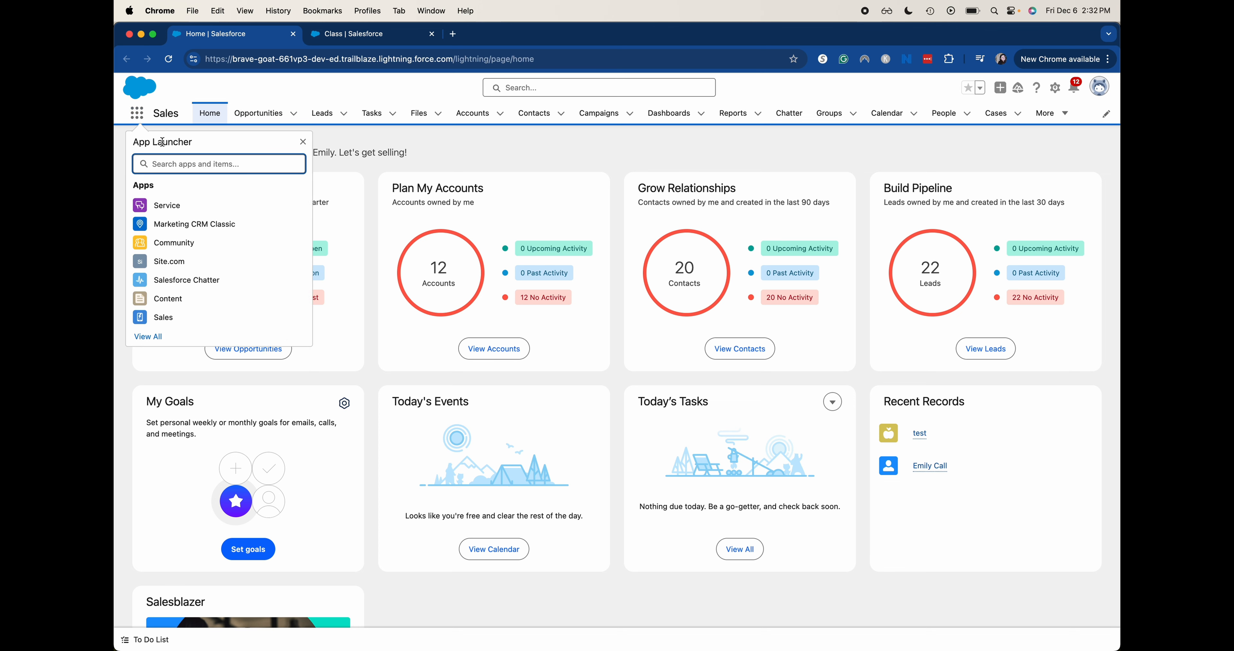
{"action": "type", "text": "class"}
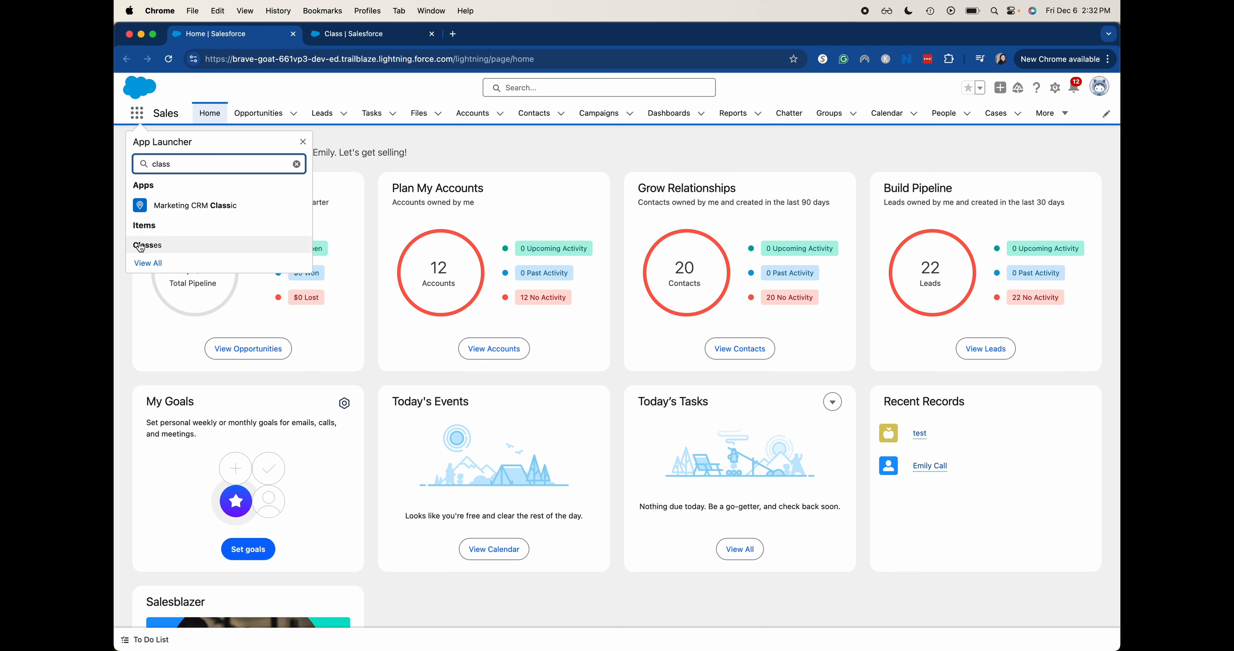
{"action": "left_click", "coordinate": [140, 245]}
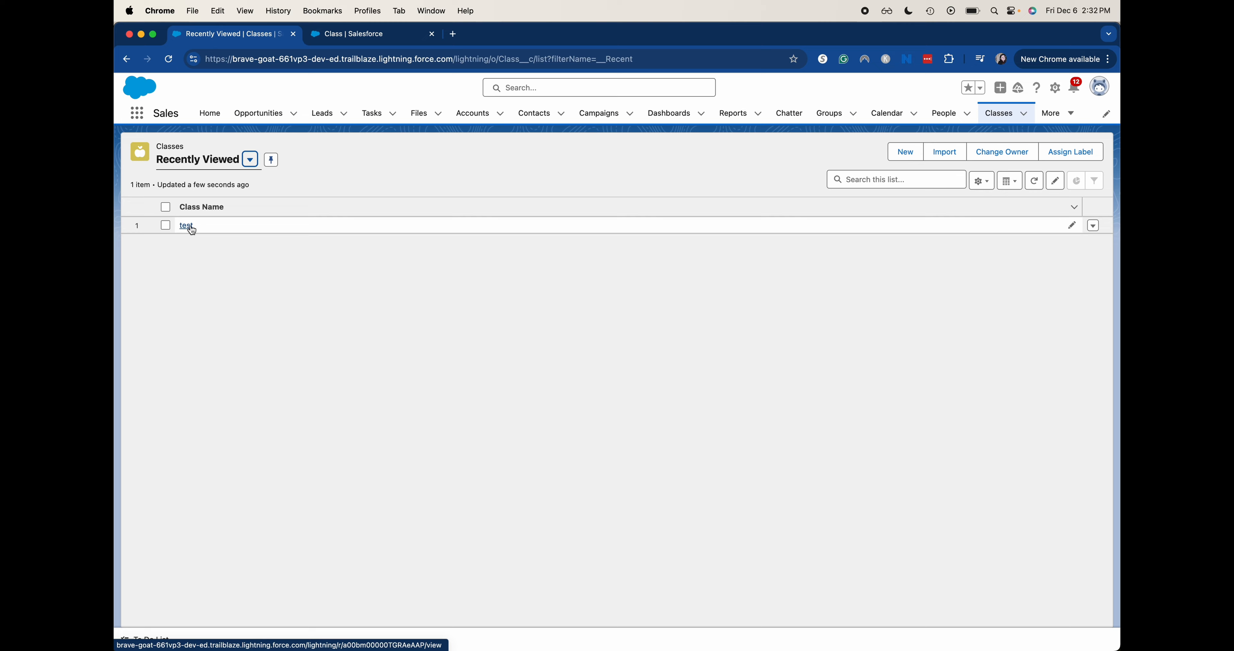
{"action": "left_click", "coordinate": [189, 227]}
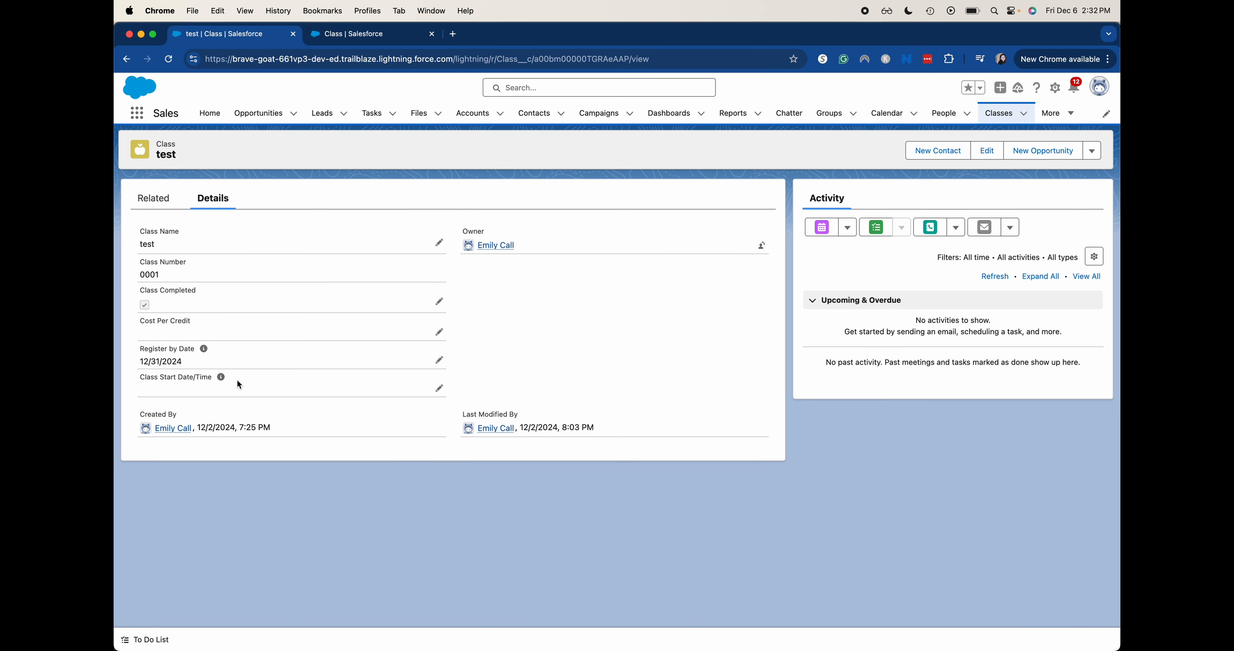
{"action": "mouse_move", "coordinate": [220, 381]}
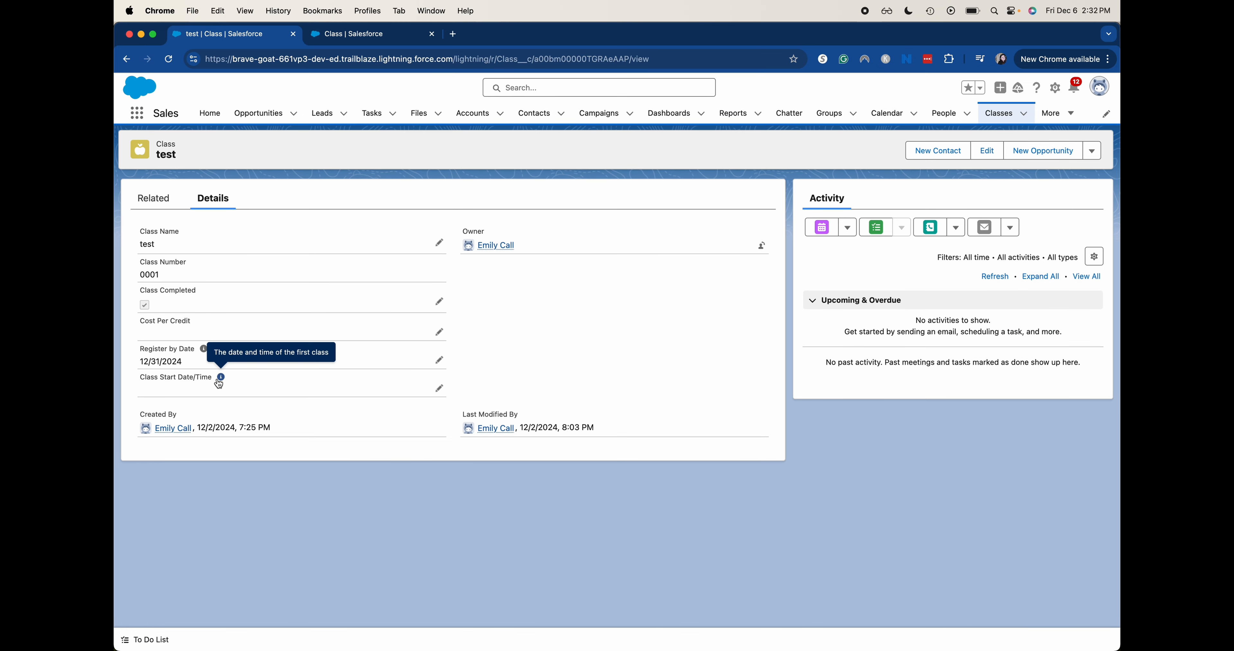
Set the test record's Class Start Date/Time to 1/7/2025, 10:30 AM and save the record
{"action": "left_click", "coordinate": [440, 389]}
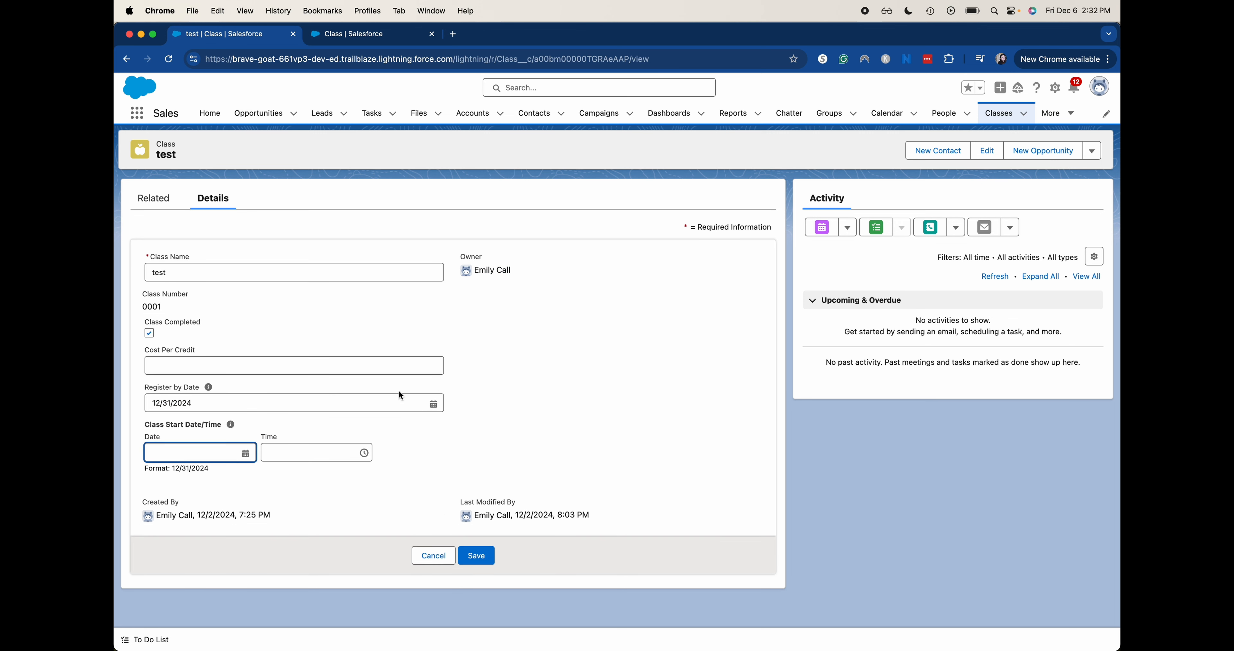
{"action": "left_click", "coordinate": [246, 453]}
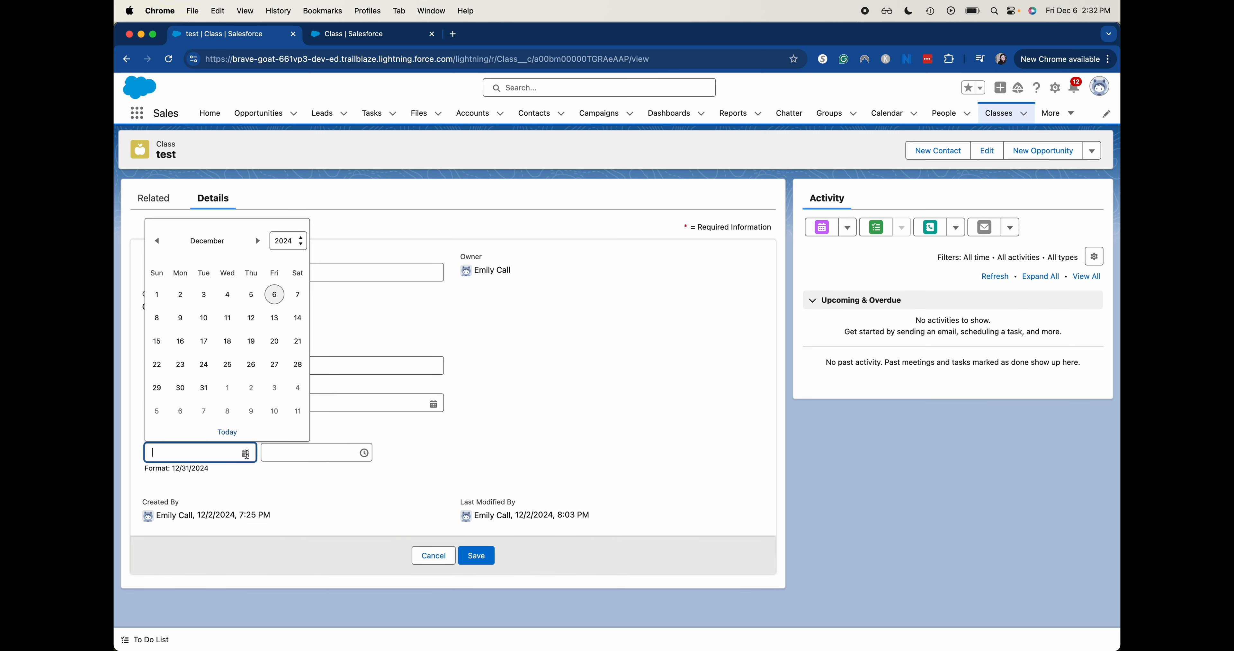
{"action": "left_click", "coordinate": [257, 243]}
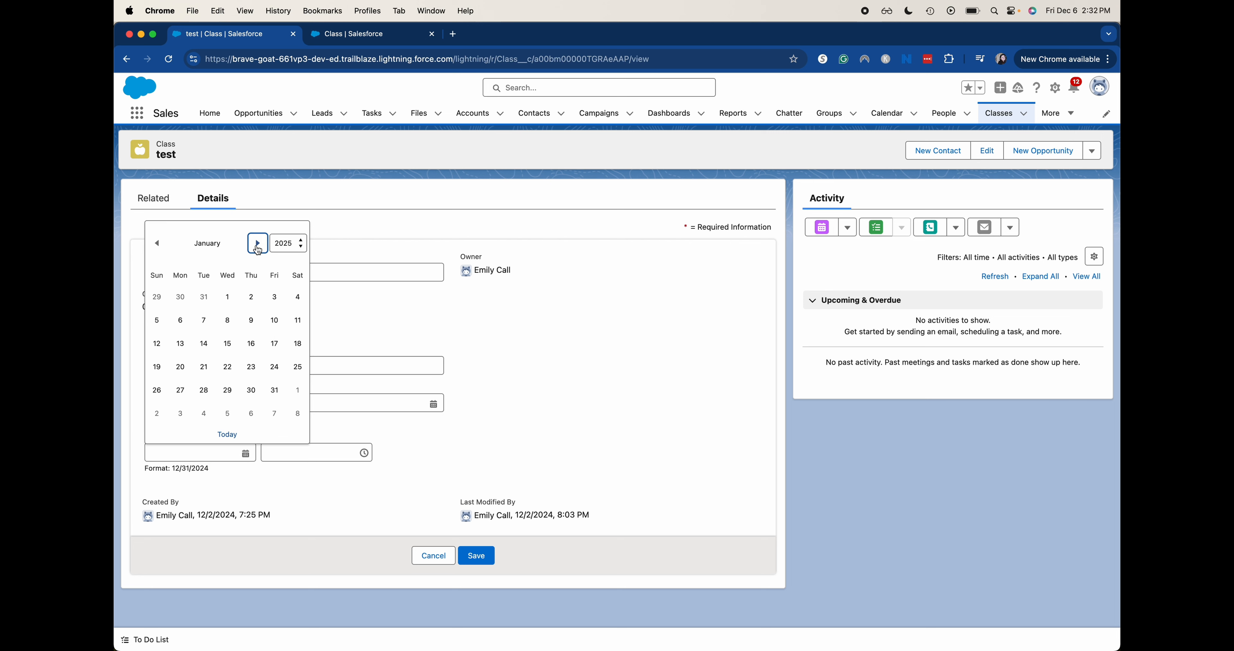
{"action": "left_click", "coordinate": [203, 321]}
{"action": "left_click", "coordinate": [306, 452]}
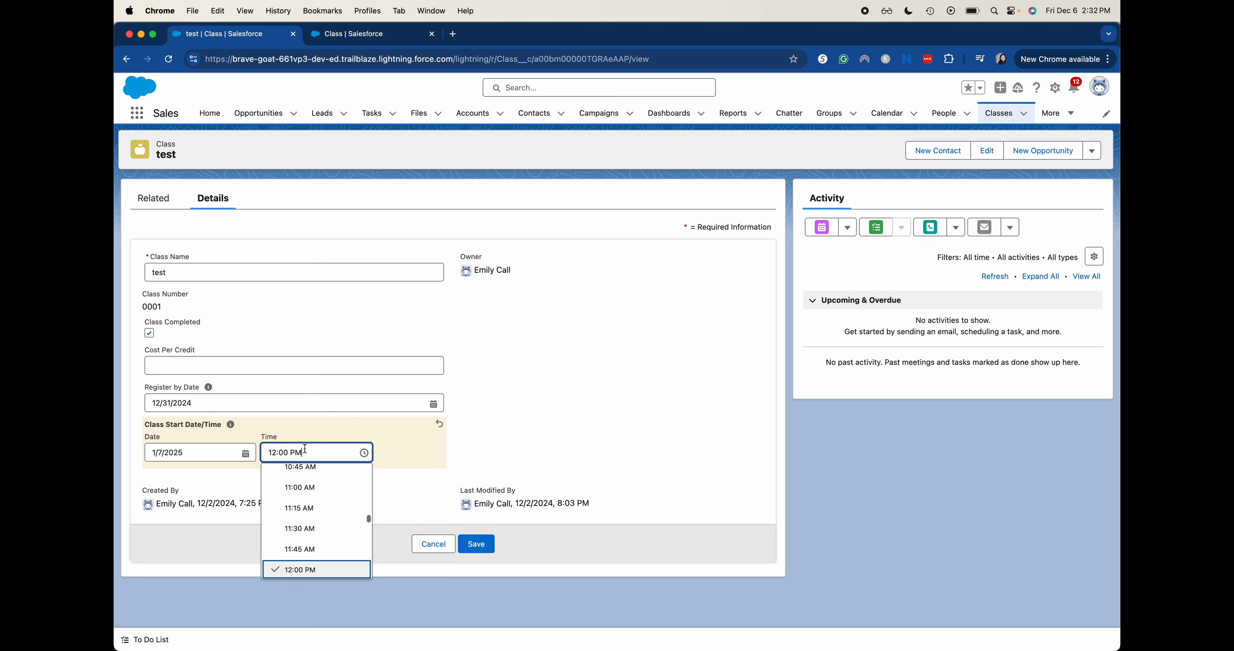
{"action": "scroll", "coordinate": [308, 522], "scroll_direction": "up", "scroll_amount": 2}
{"action": "left_click", "coordinate": [308, 510]}
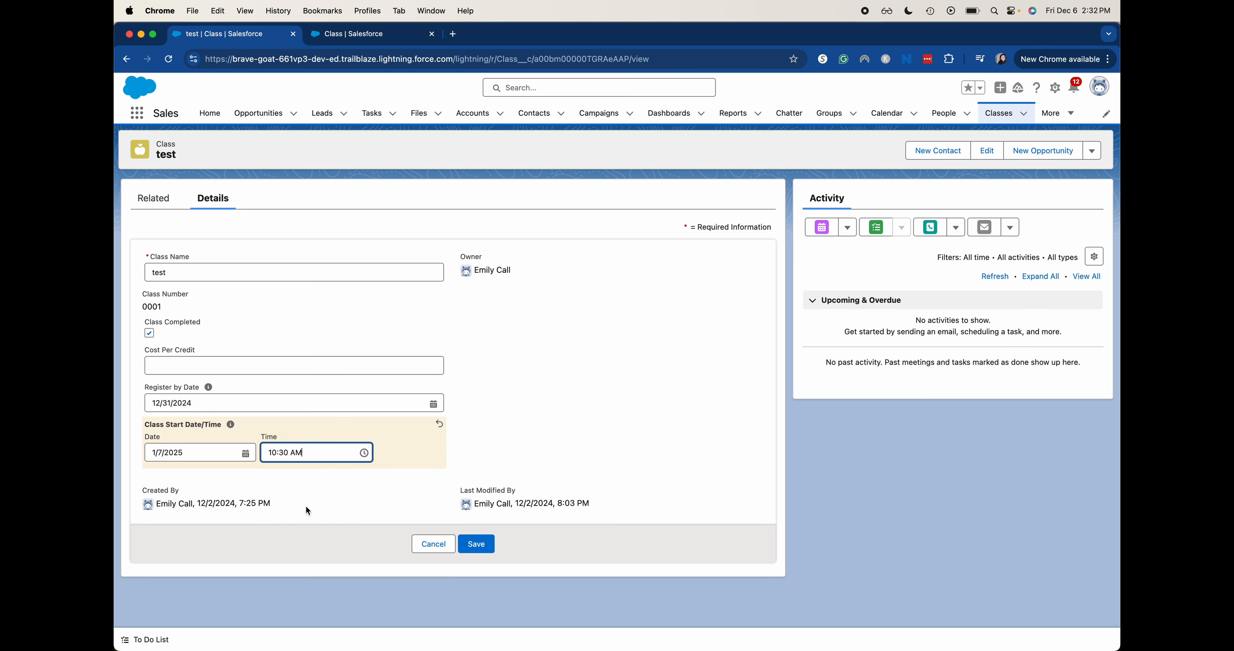
{"action": "left_click", "coordinate": [473, 537]}
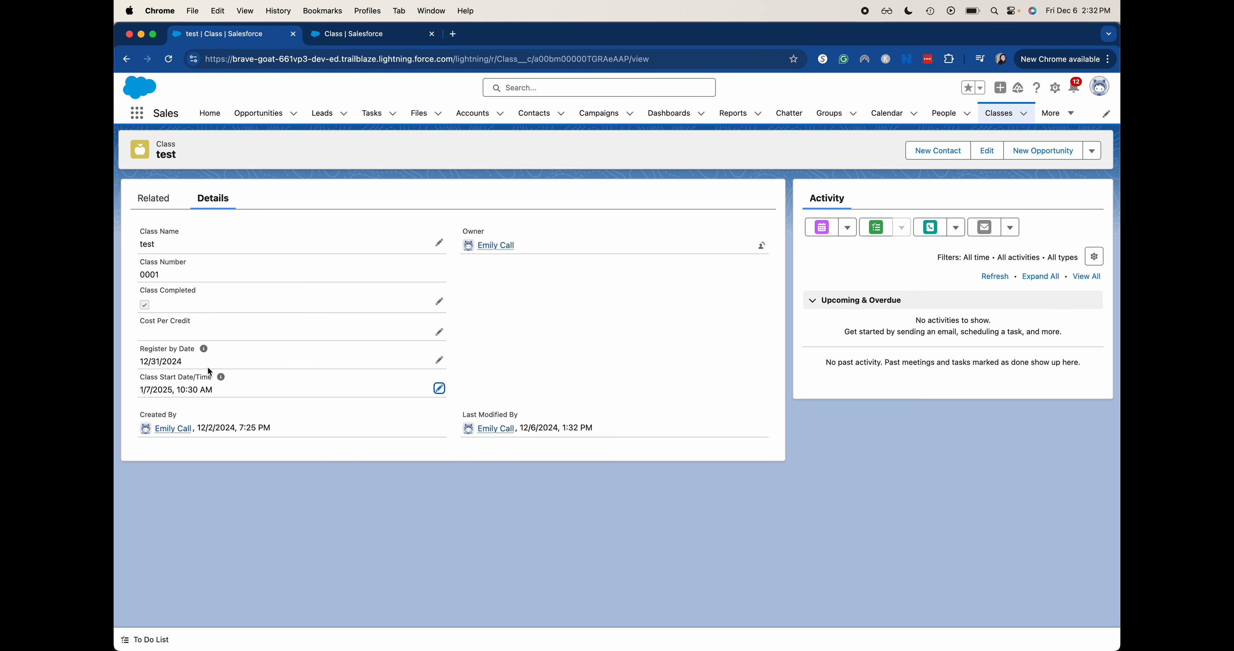
{"action": "mouse_move", "coordinate": [223, 382]}
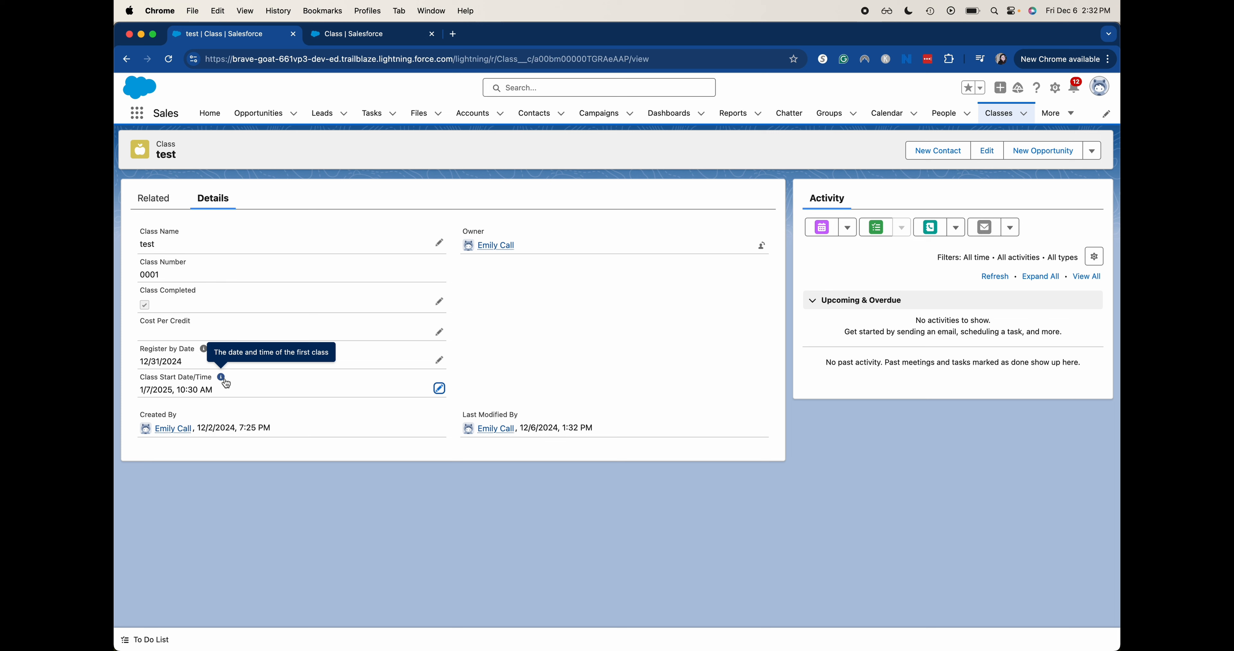